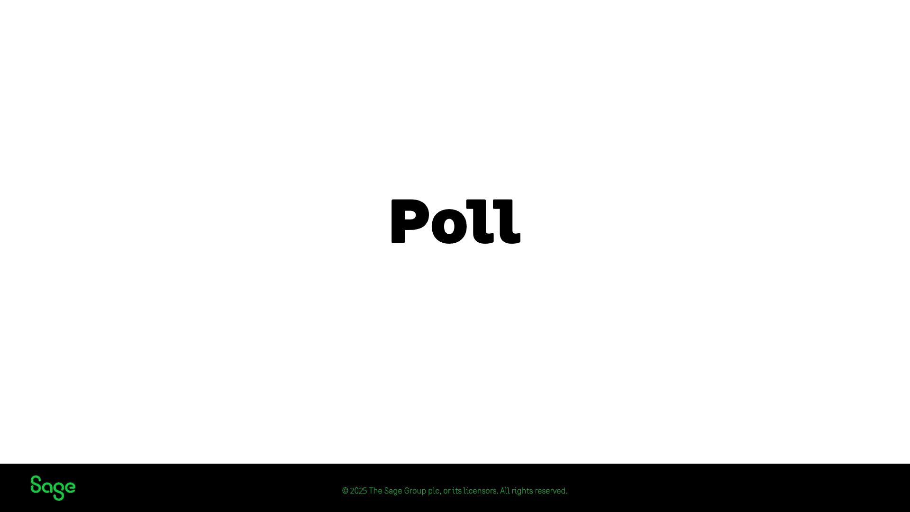
pyautogui.click(292, 186)
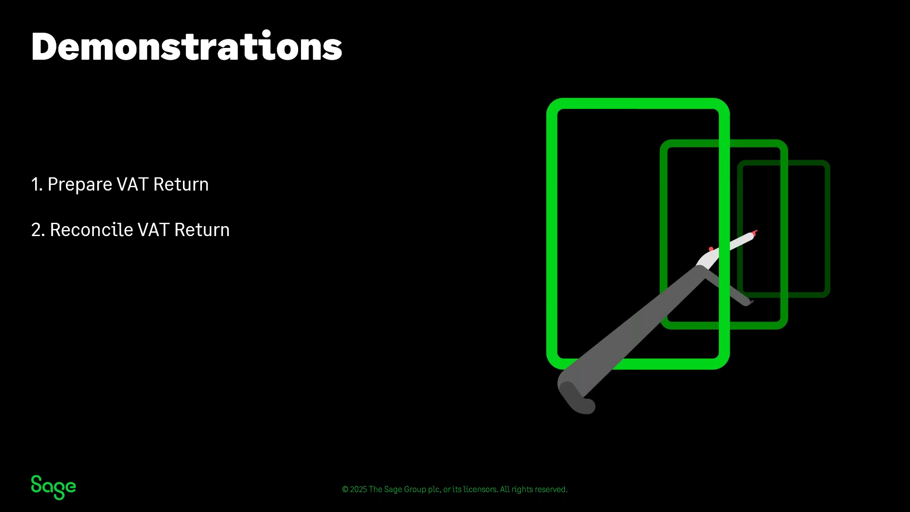
pyautogui.hotkey('alt', 'Tab')
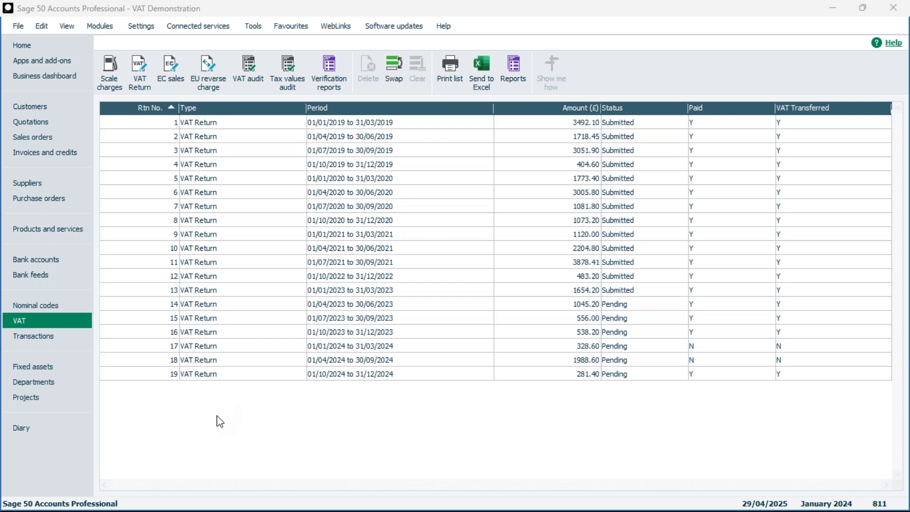
# Open the VAT Return for 01/10/2024 to 31/12/2024, review its box figures and verification results, and close it
pyautogui.click(477, 379)
pyautogui.doubleClick(477, 374)
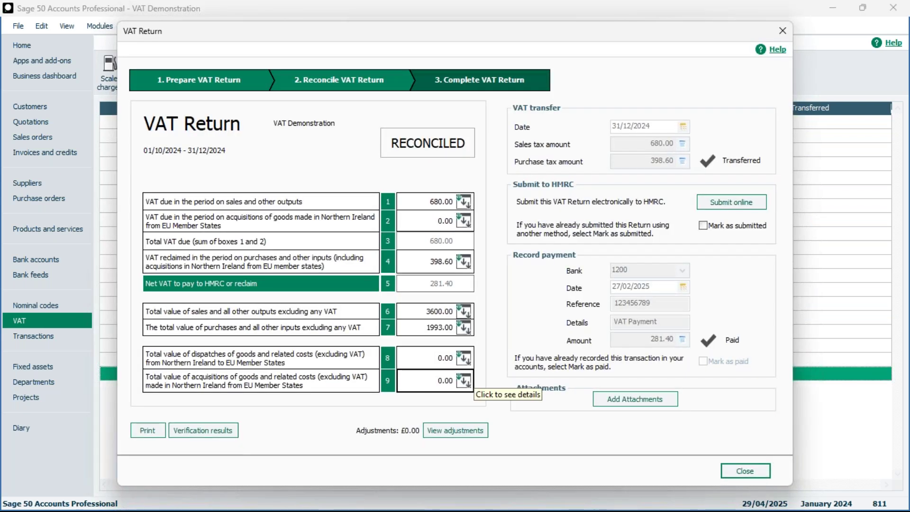
pyautogui.click(464, 204)
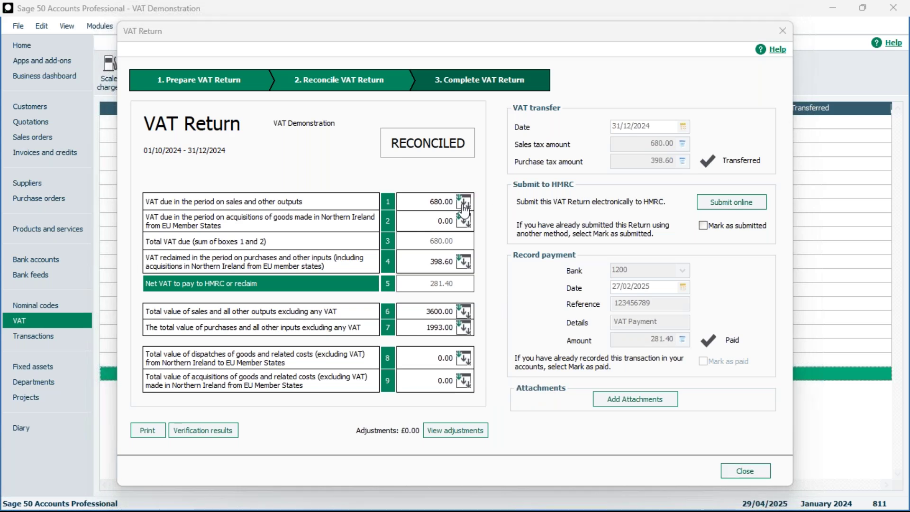
pyautogui.click(713, 109)
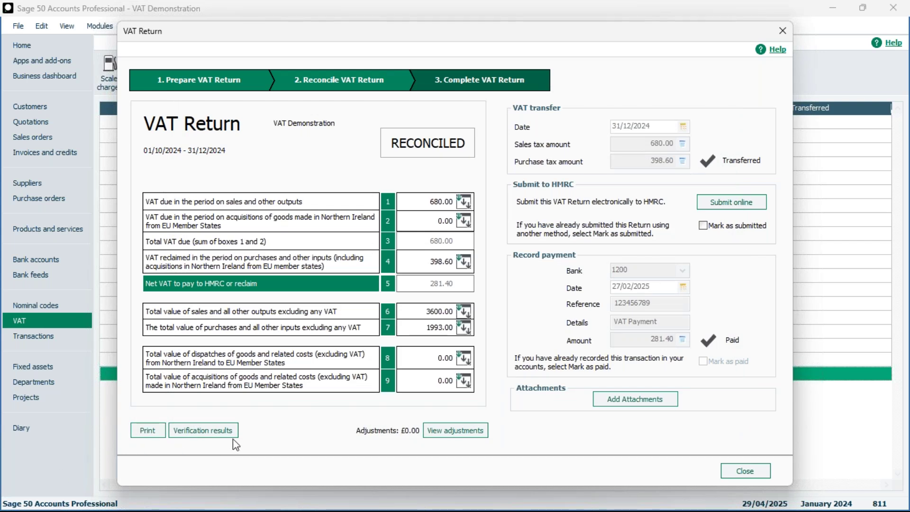
pyautogui.click(212, 434)
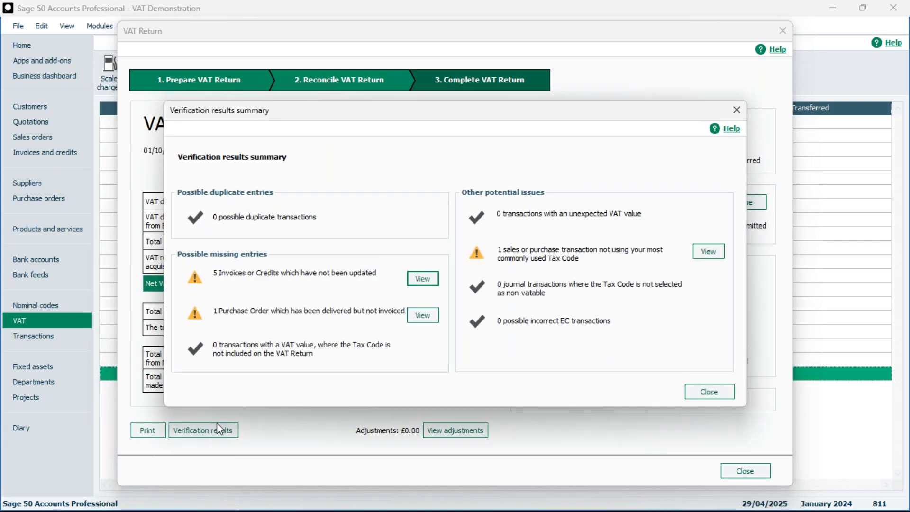
pyautogui.click(748, 109)
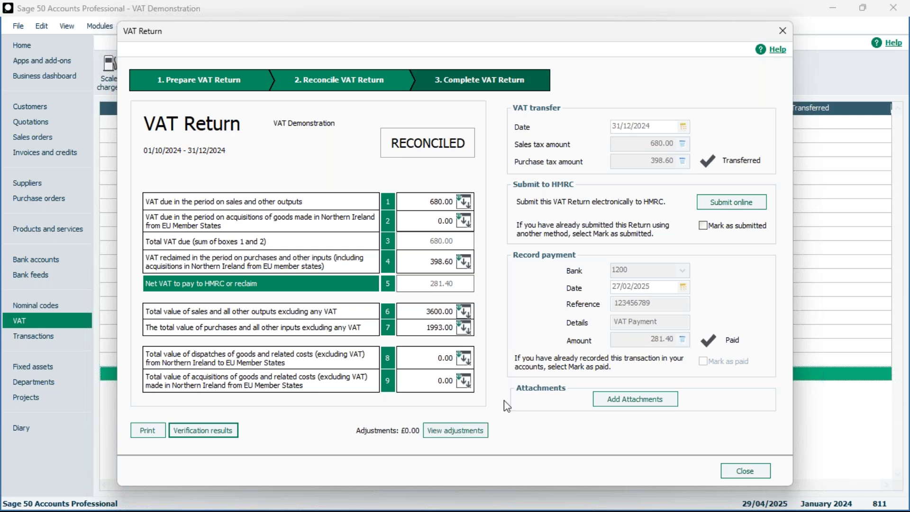
pyautogui.click(782, 31)
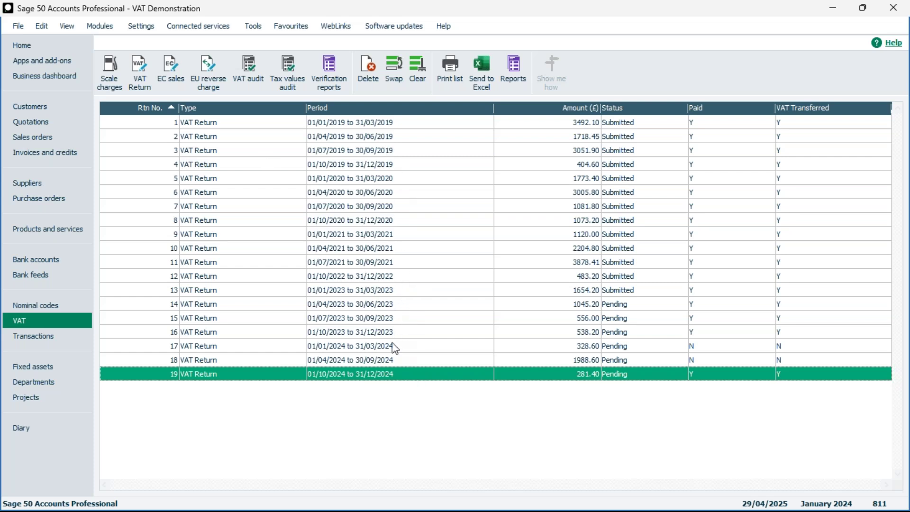
# Reopen the October to December 2024 VAT Return with only that return selected, and close it again
pyautogui.click(351, 361)
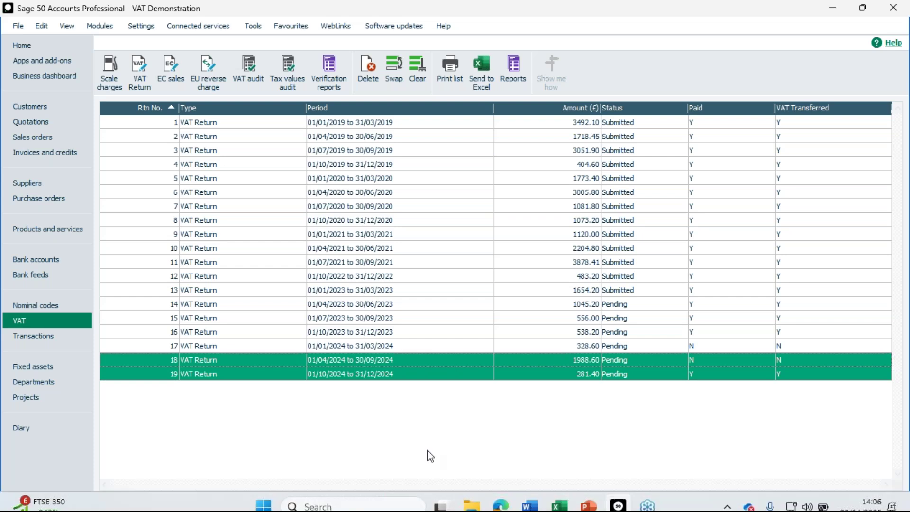
pyautogui.click(408, 360)
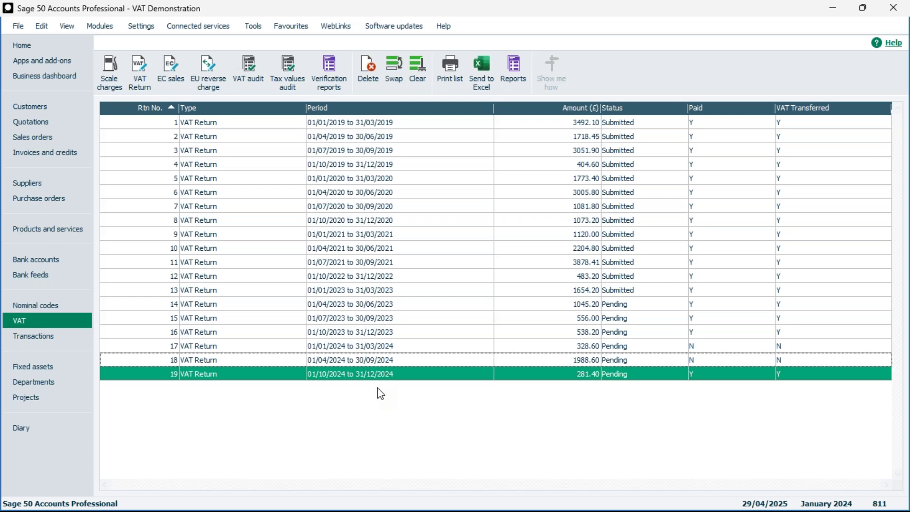
pyautogui.click(145, 74)
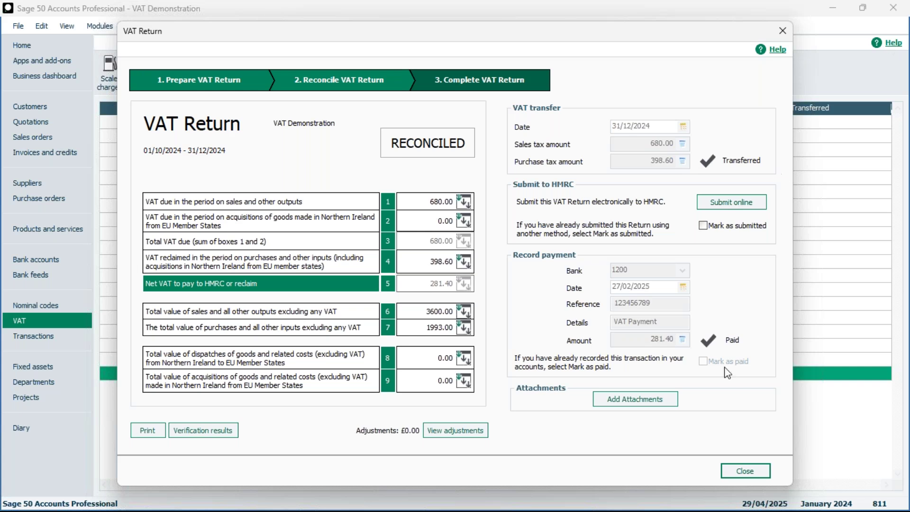
pyautogui.click(751, 471)
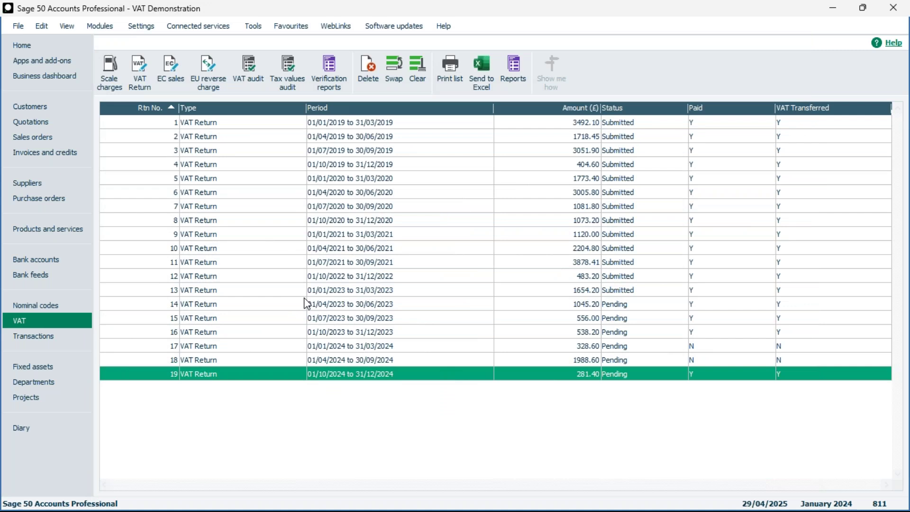
# Start a new VAT Return with no existing return selected, and back up the company's data files with a data check first
pyautogui.click(421, 80)
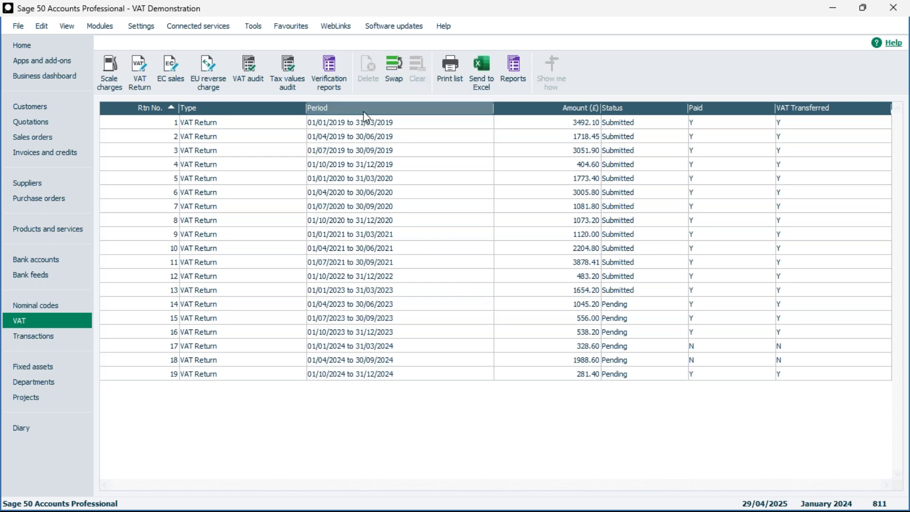
pyautogui.click(144, 79)
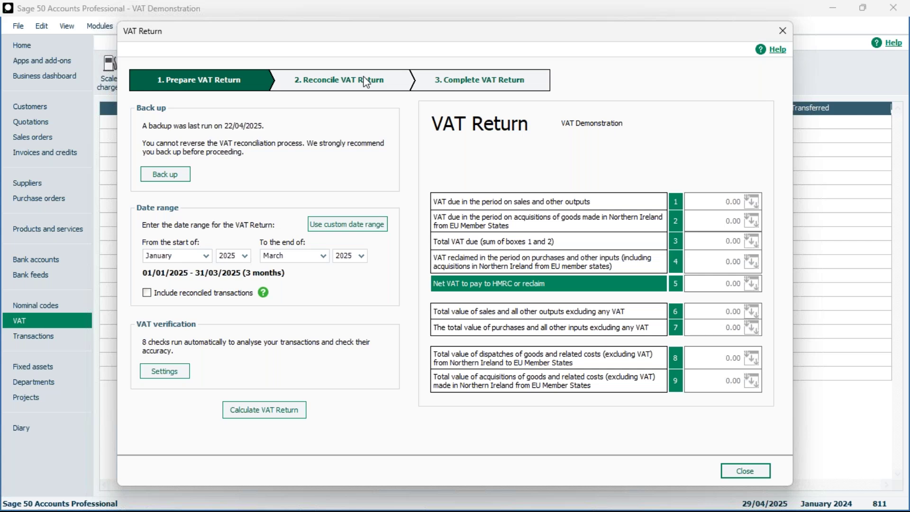
pyautogui.click(165, 175)
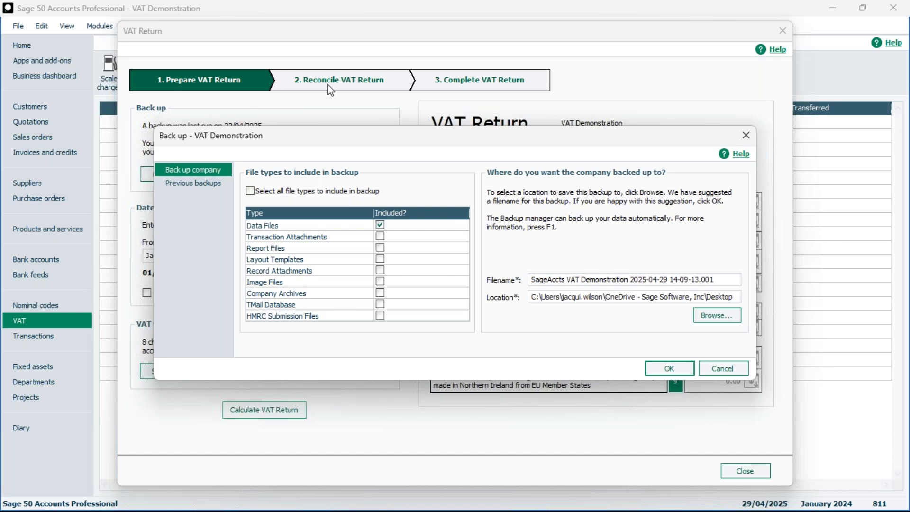
pyautogui.click(682, 371)
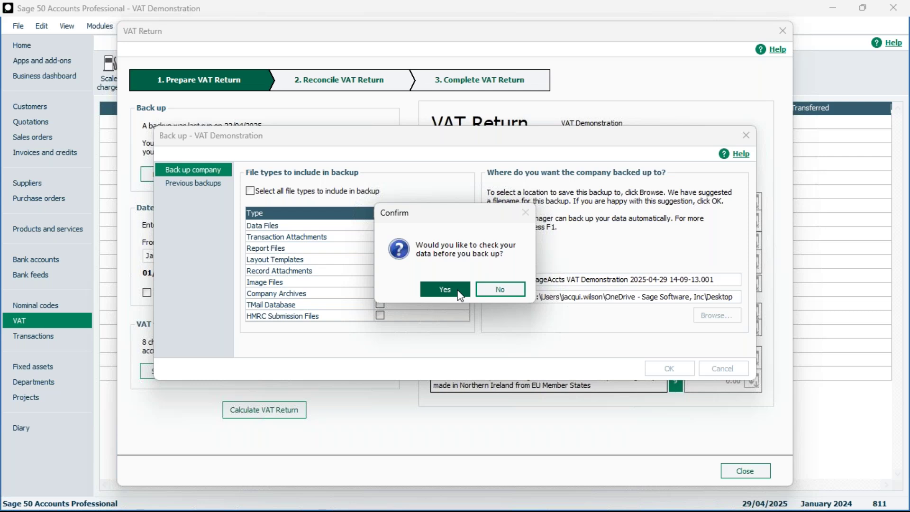
pyautogui.click(459, 292)
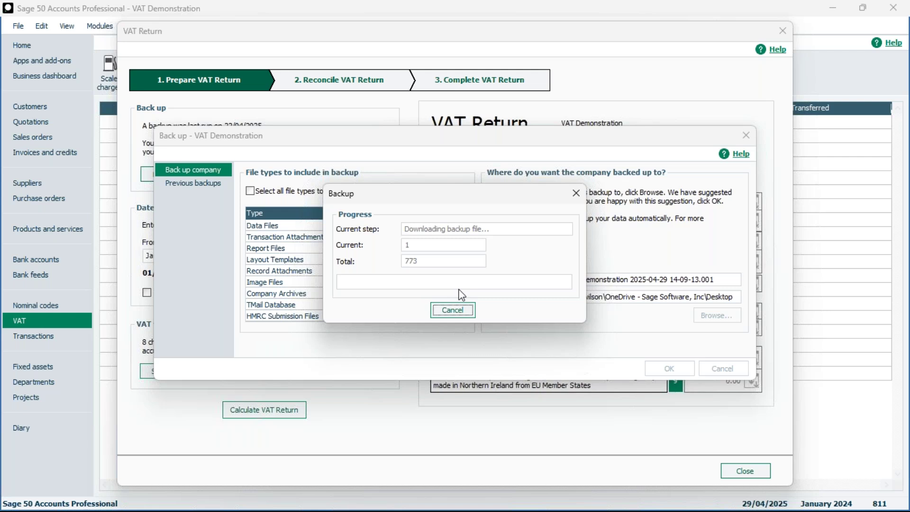
pyautogui.click(512, 282)
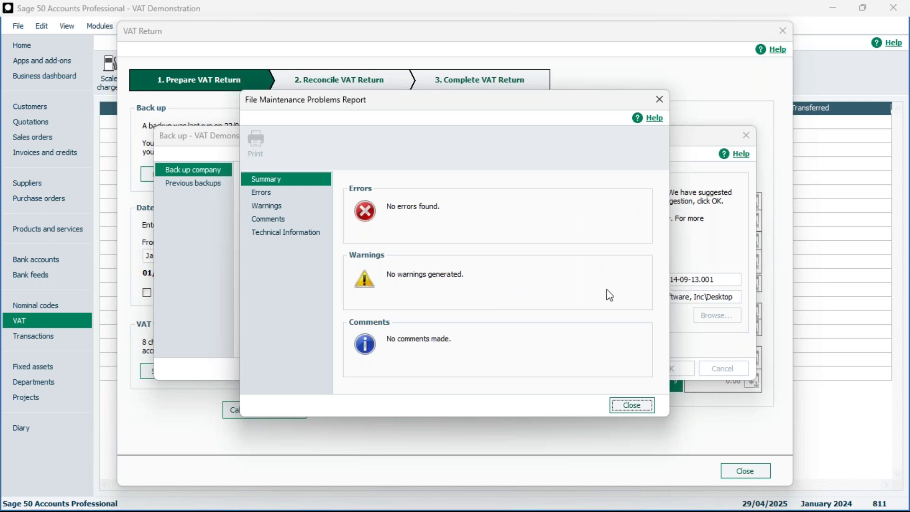
pyautogui.click(632, 406)
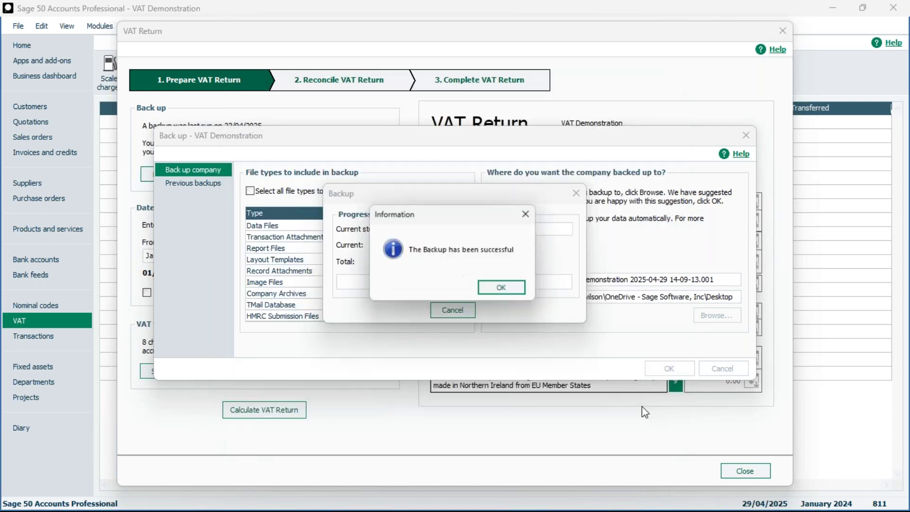
pyautogui.click(515, 290)
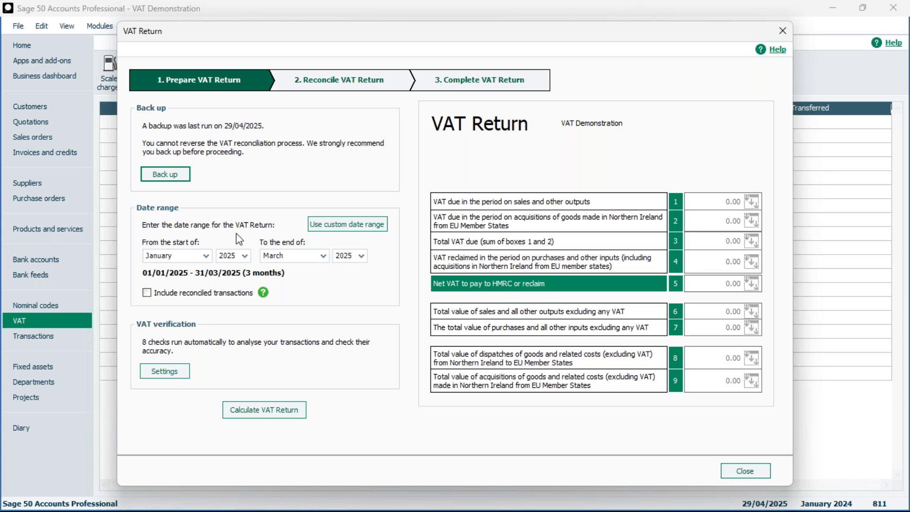
# Try the custom date range and the inclusion of reconciled transactions, restoring whole months with reconciled transactions excluded
pyautogui.click(351, 225)
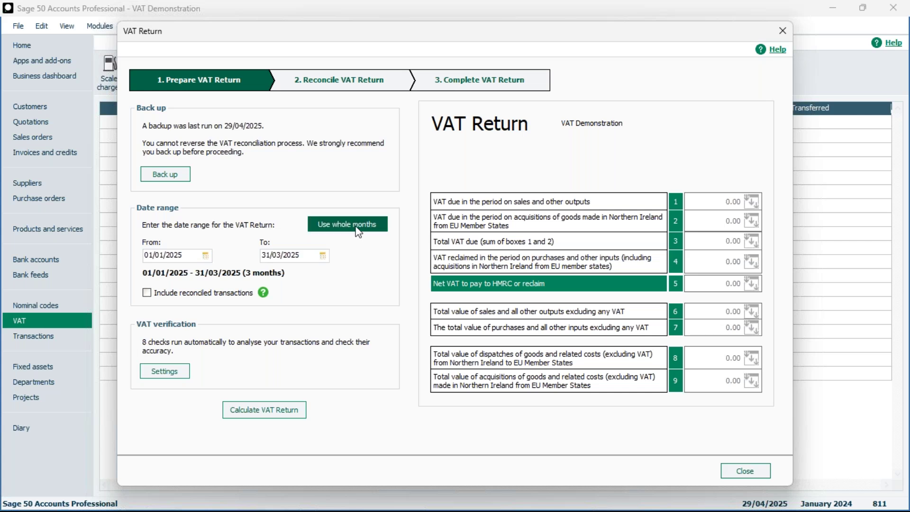
pyautogui.click(349, 225)
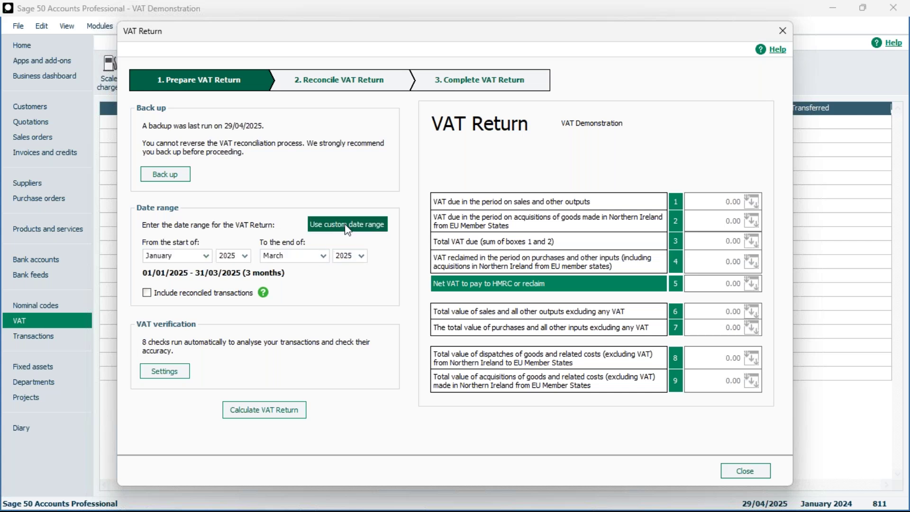
pyautogui.click(345, 226)
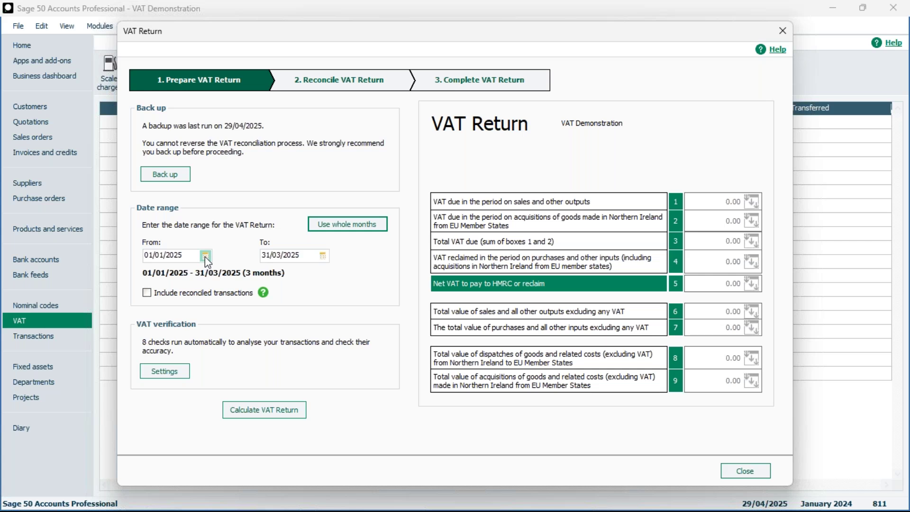
pyautogui.click(365, 228)
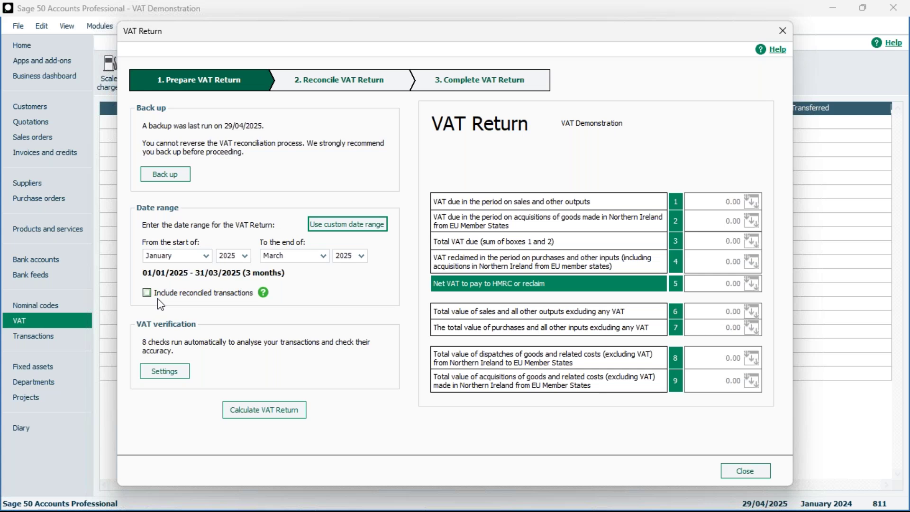
pyautogui.click(157, 294)
pyautogui.click(148, 294)
# Review the VAT verification settings and accept them with all checks enabled
pyautogui.click(180, 373)
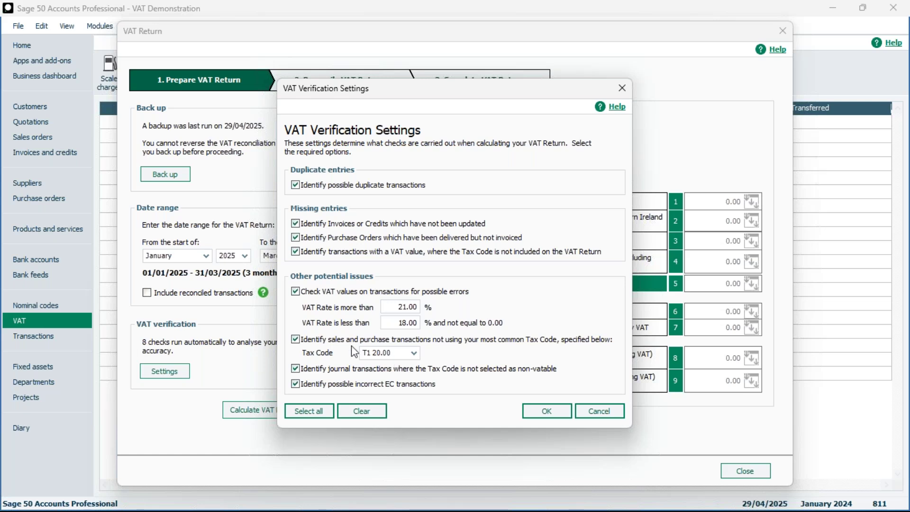
pyautogui.click(296, 252)
pyautogui.click(545, 412)
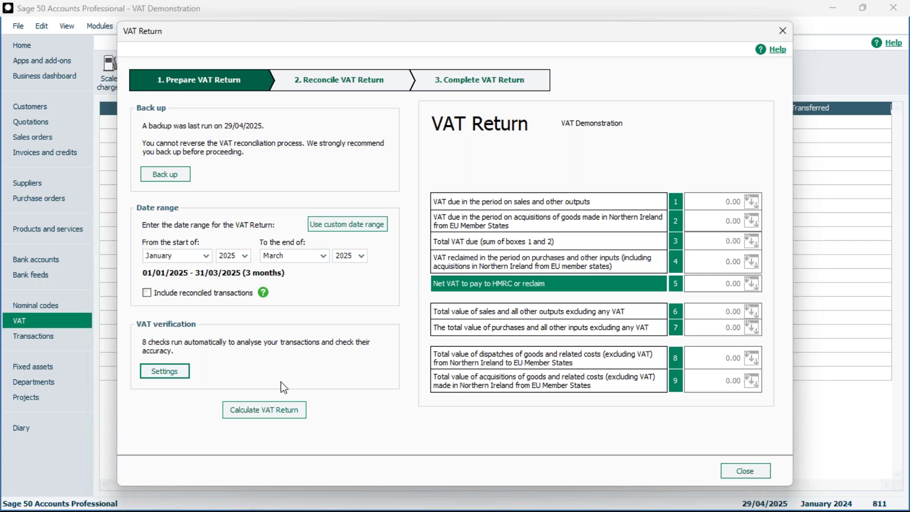
# Calculate the VAT Return for 01/01/2025 to 31/03/2025, including the earlier unreconciled transaction
pyautogui.click(257, 404)
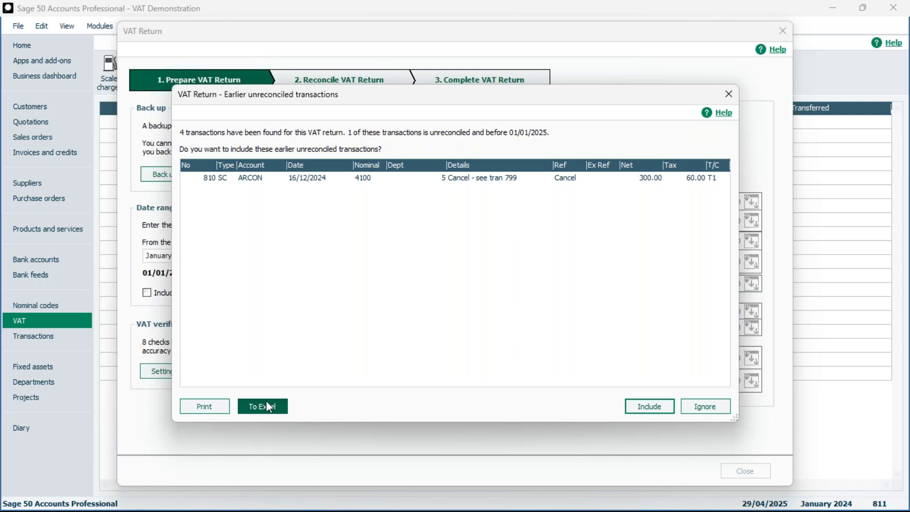
pyautogui.click(502, 179)
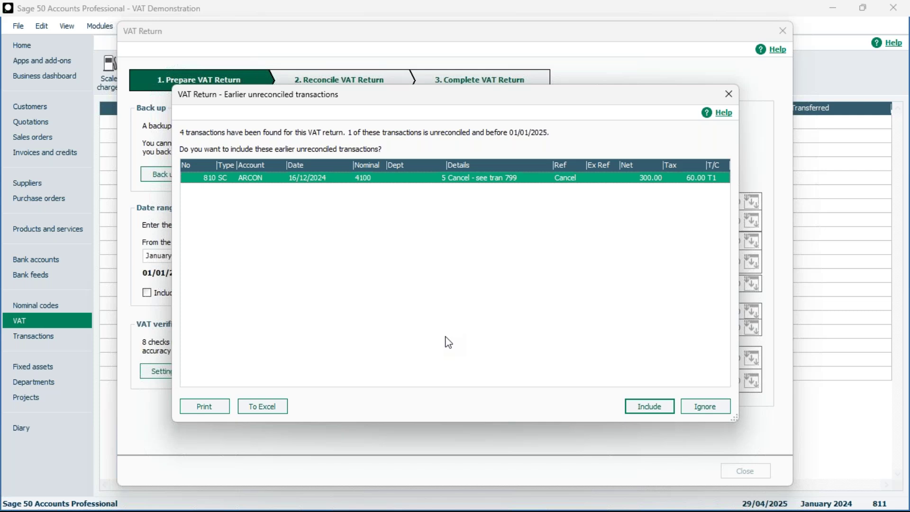
pyautogui.click(643, 408)
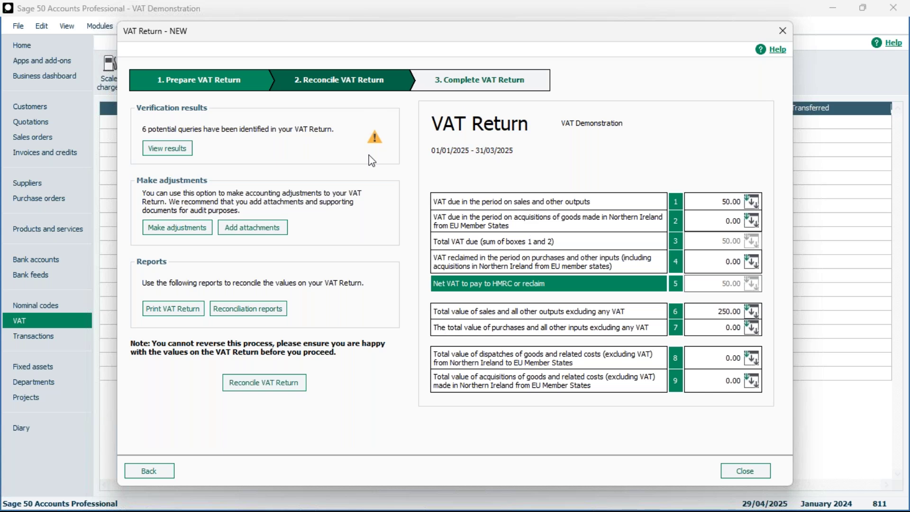
# Examine the return's verification results, including the details of invoices or credits not updated and the purchase order delivered but not invoiced
pyautogui.click(186, 150)
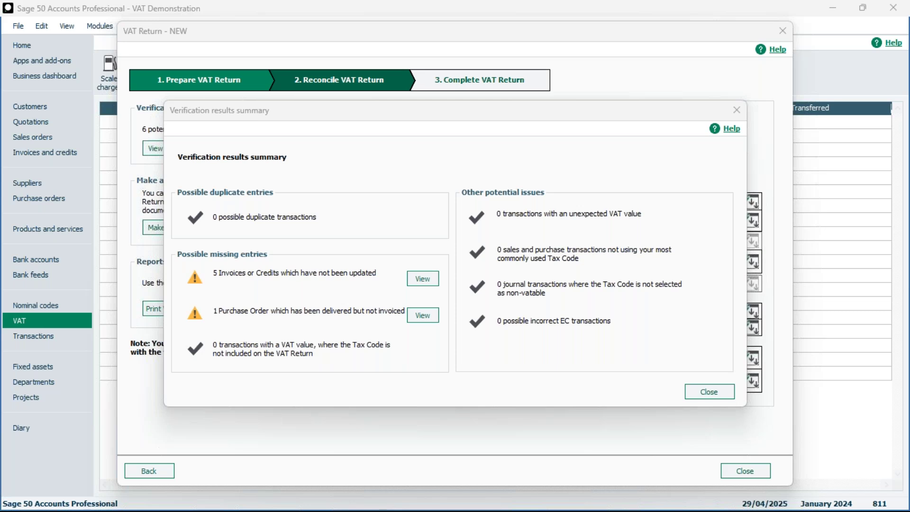
pyautogui.moveTo(221, 487)
pyautogui.click(423, 279)
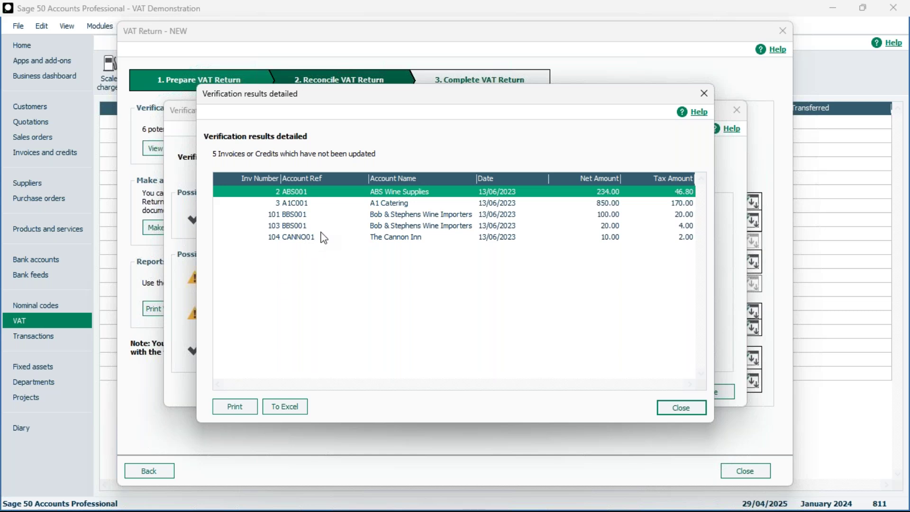
pyautogui.click(700, 408)
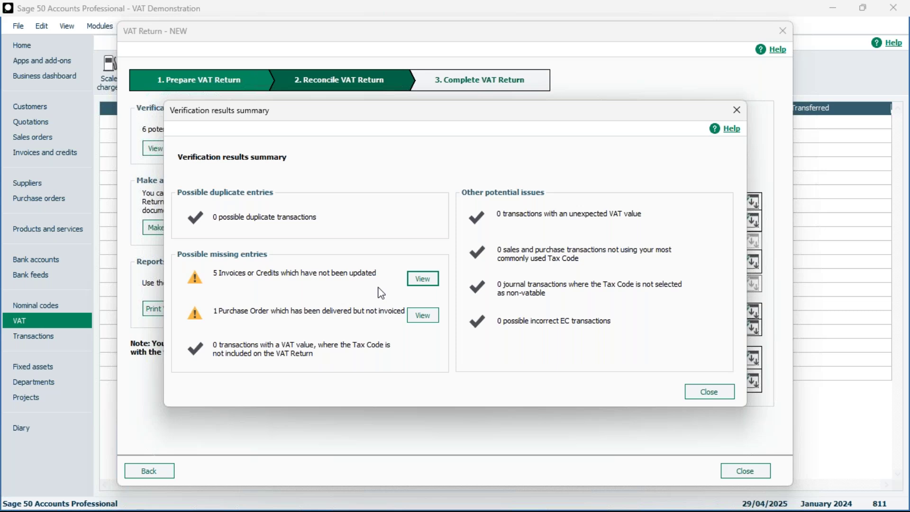
pyautogui.click(421, 315)
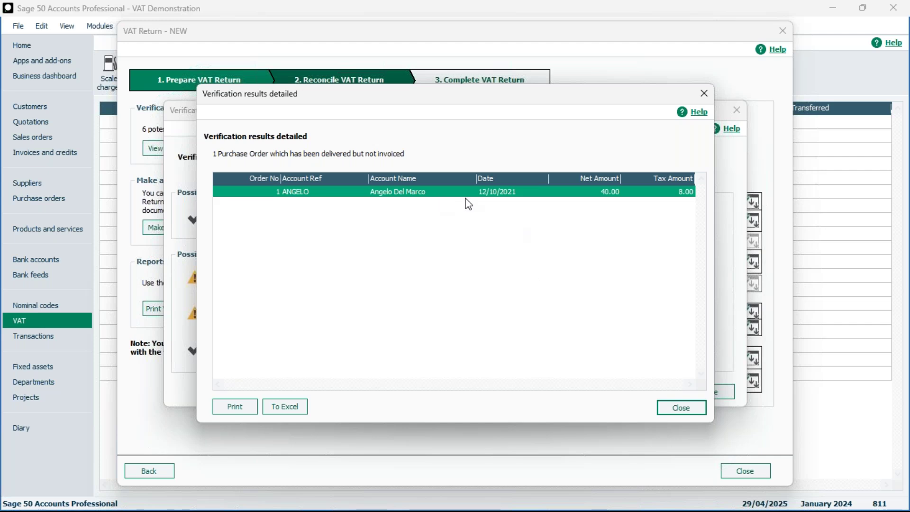
pyautogui.click(682, 409)
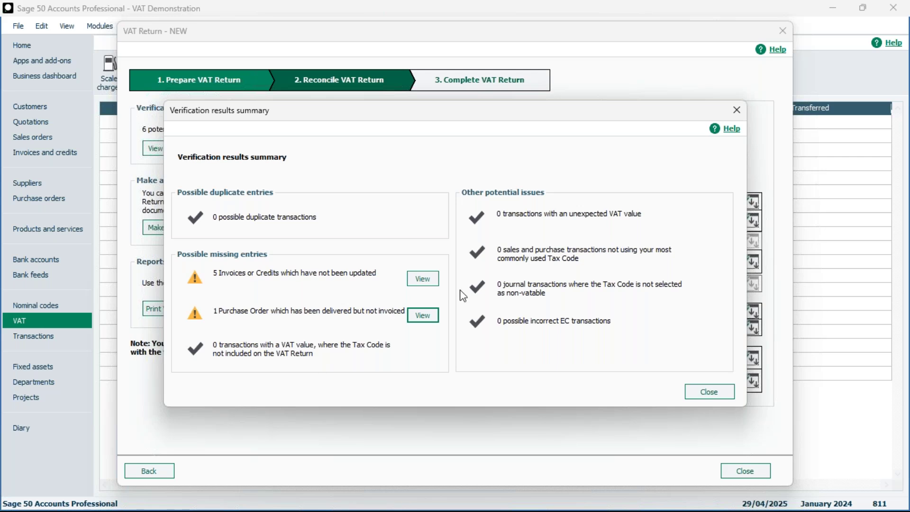
pyautogui.click(709, 392)
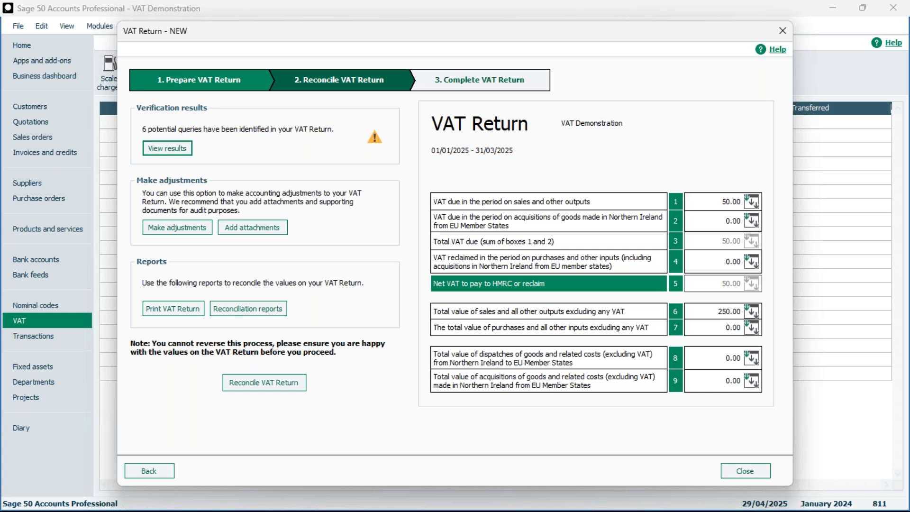
# Examine the box 1 VAT breakdown and the transactions behind the T1 sales invoices value
pyautogui.click(752, 202)
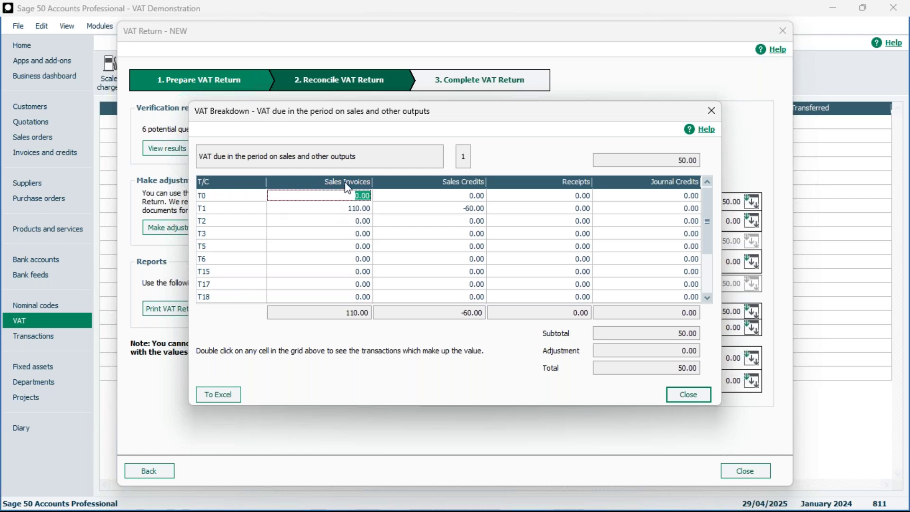
pyautogui.click(360, 211)
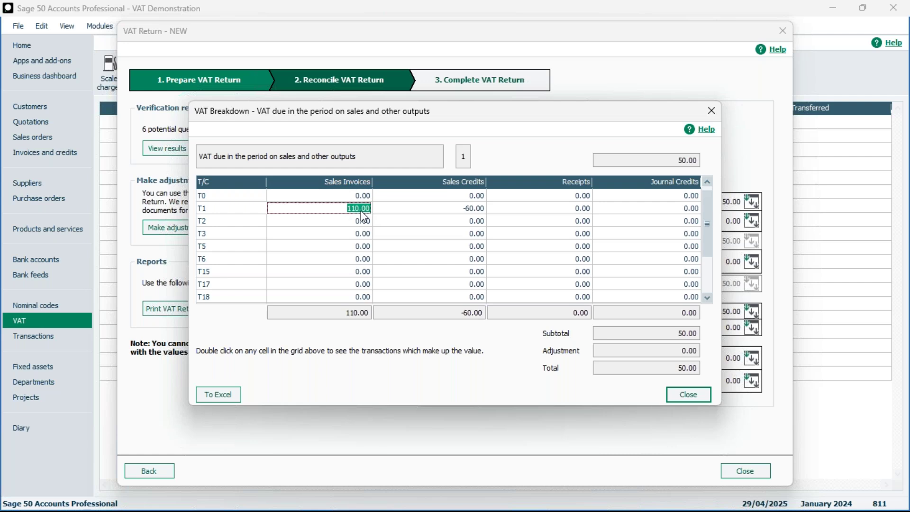
pyautogui.doubleClick(361, 210)
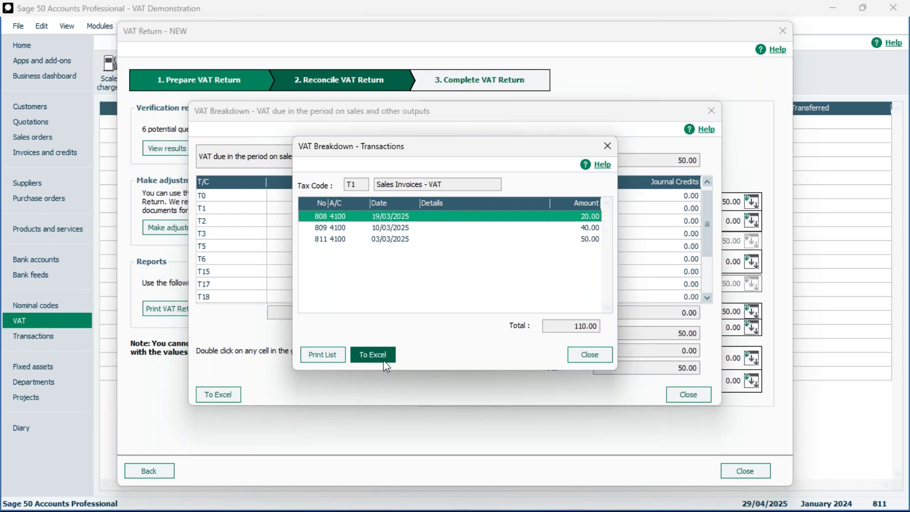
pyautogui.click(605, 358)
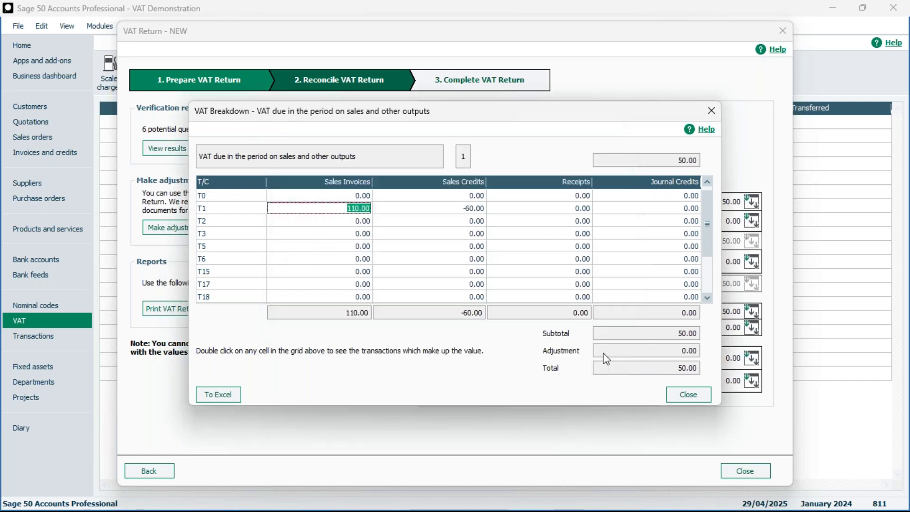
pyautogui.click(688, 394)
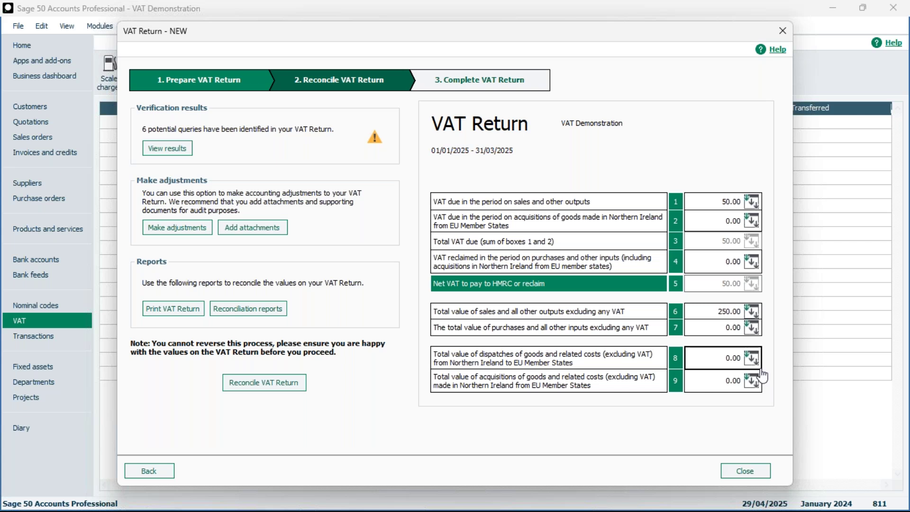
# Add a manual adjustment of 100 to box 1 of the VAT Return with the reason "HMRC Advice" and save it
pyautogui.click(183, 229)
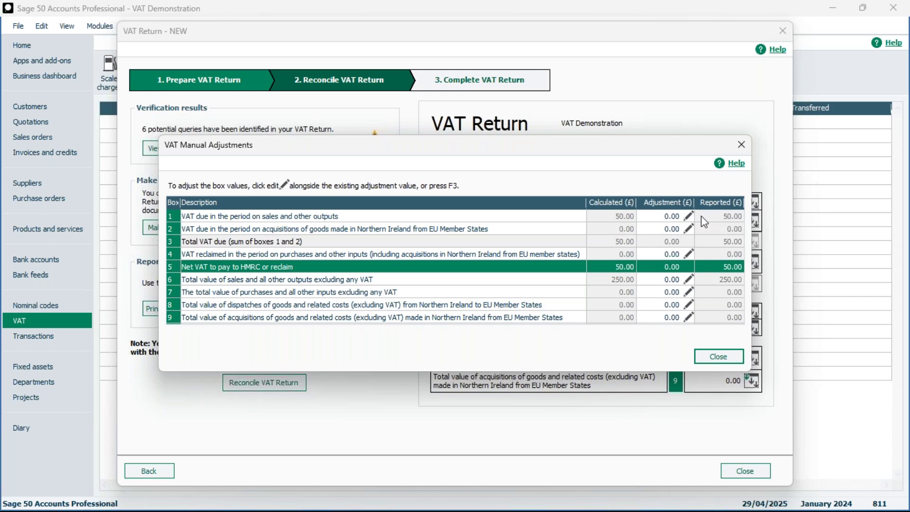
pyautogui.click(689, 216)
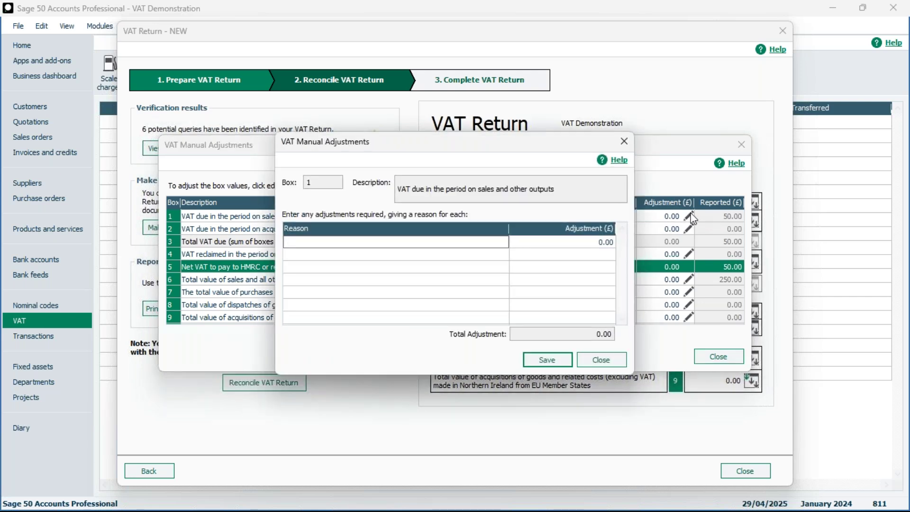
pyautogui.write('HMRC Advice')
pyautogui.press('Tab')
pyautogui.write('100')
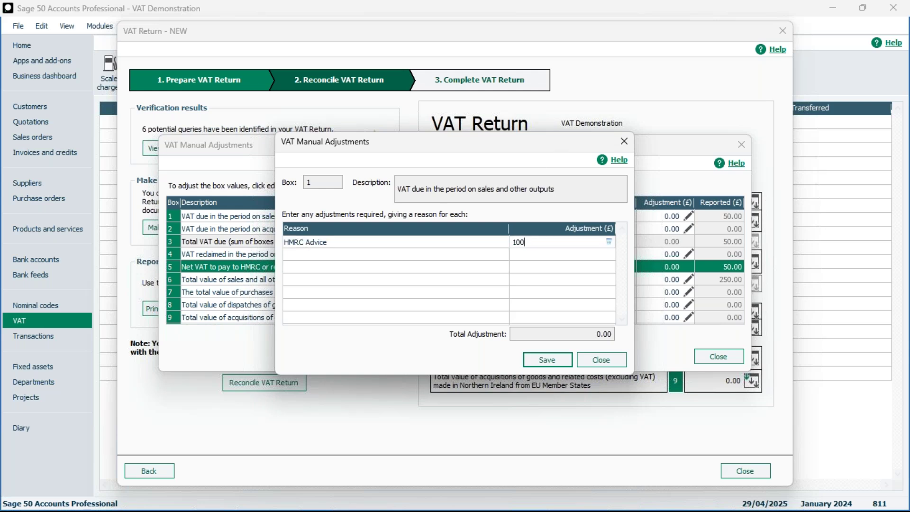
pyautogui.click(511, 244)
pyautogui.write('-')
pyautogui.press('BackSpace')
pyautogui.click(552, 363)
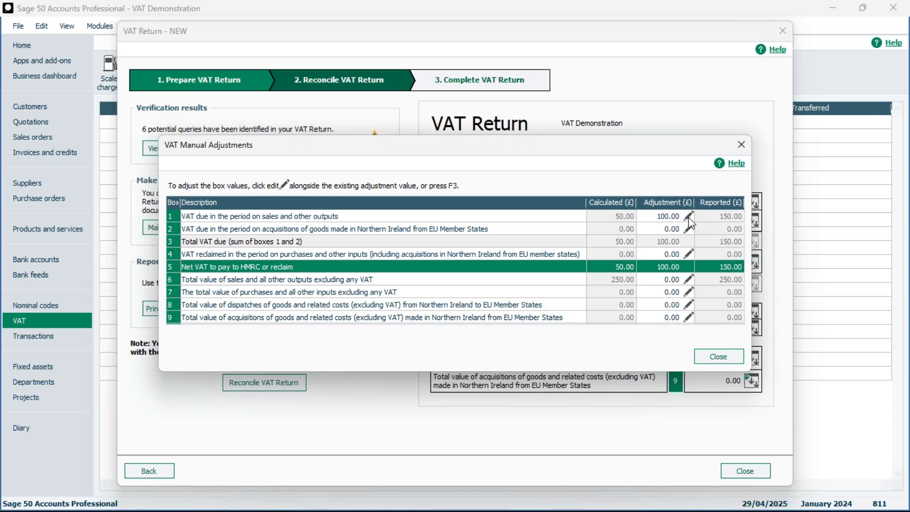
pyautogui.click(732, 361)
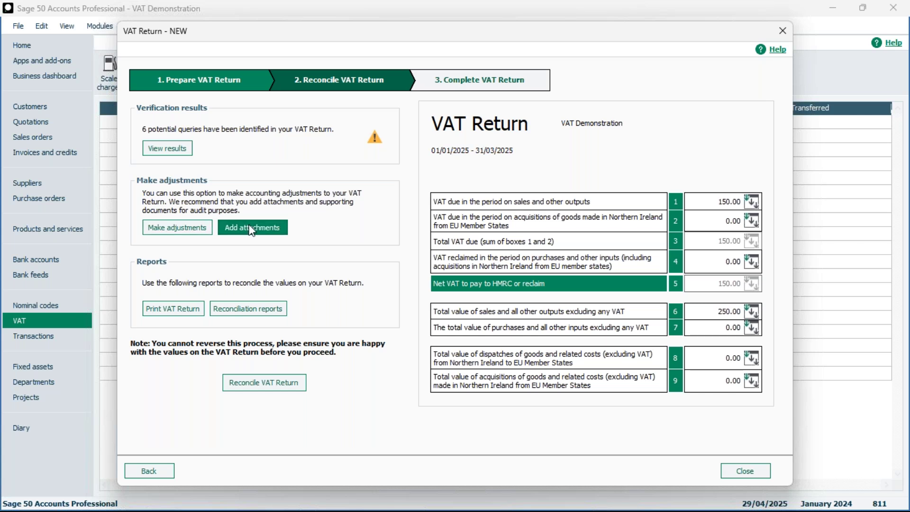
# Review the options for attaching supporting documents and for printing the VAT Return without adding or running anything
pyautogui.click(251, 228)
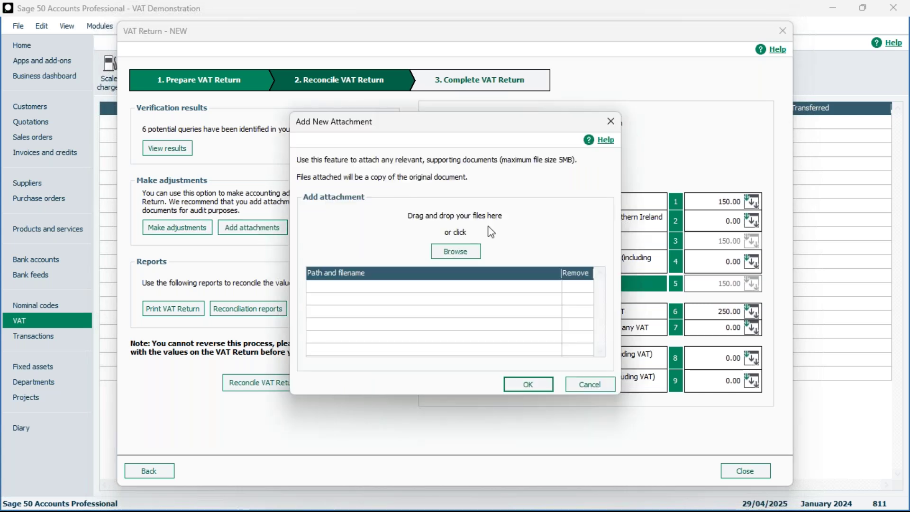
pyautogui.click(611, 119)
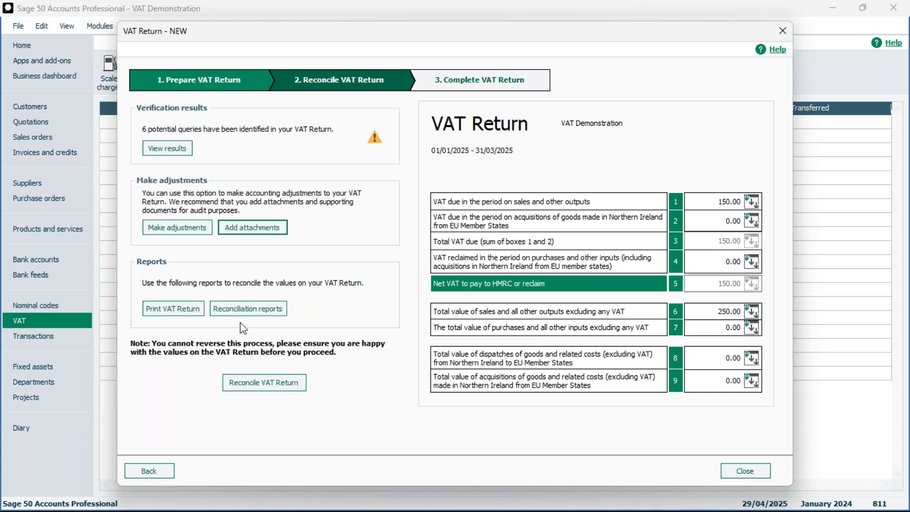
pyautogui.click(165, 311)
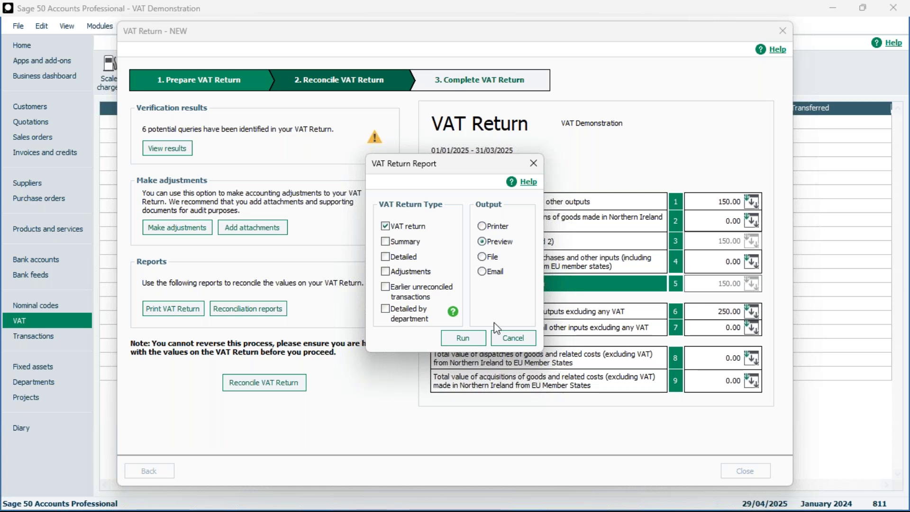
pyautogui.click(500, 339)
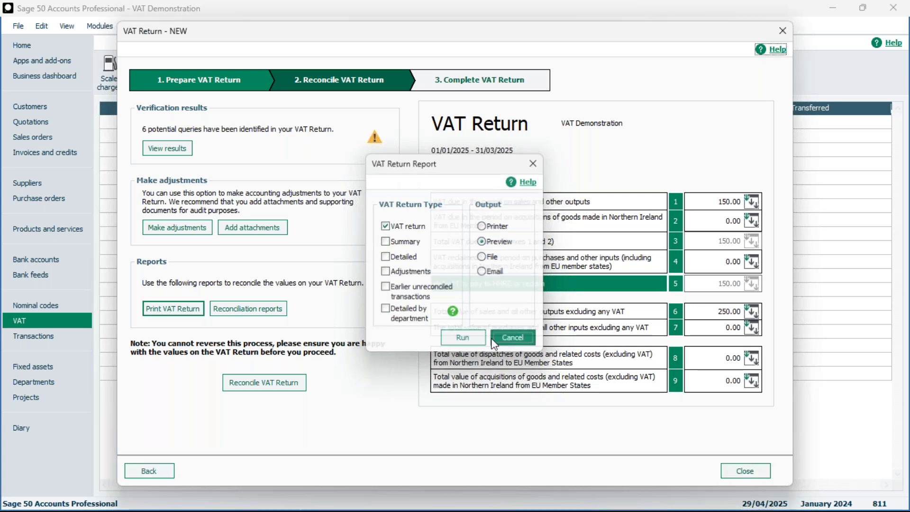
# Browse the Standard VAT reconciliation reports for Bank and Customers
pyautogui.click(263, 310)
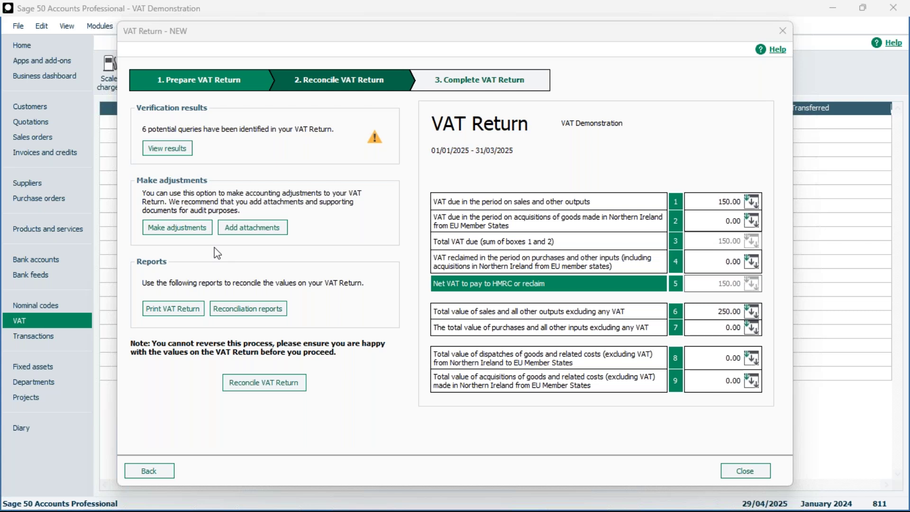
pyautogui.moveTo(118, 111); pyautogui.dragTo(520, 22)
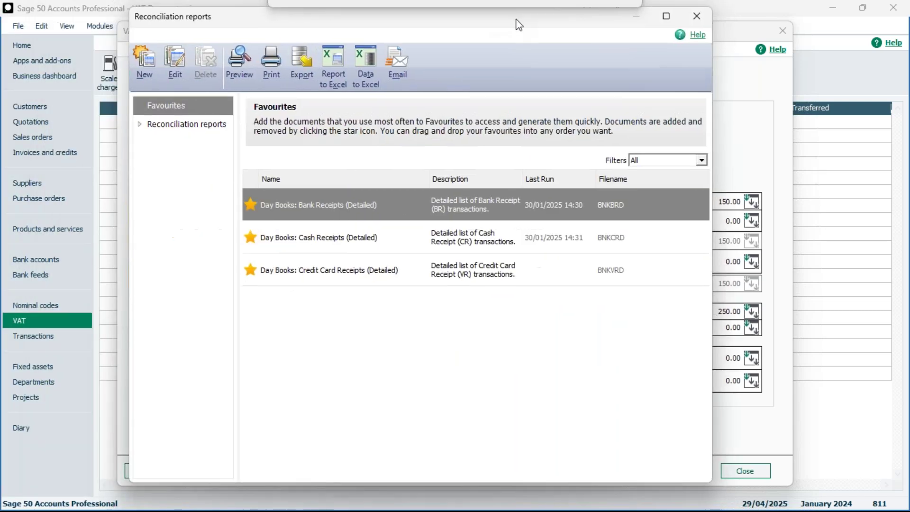
pyautogui.click(140, 125)
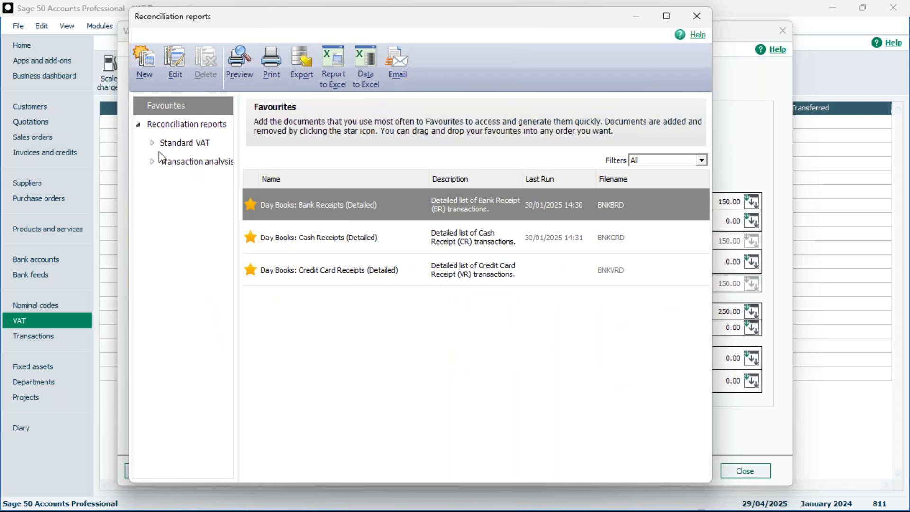
pyautogui.click(152, 143)
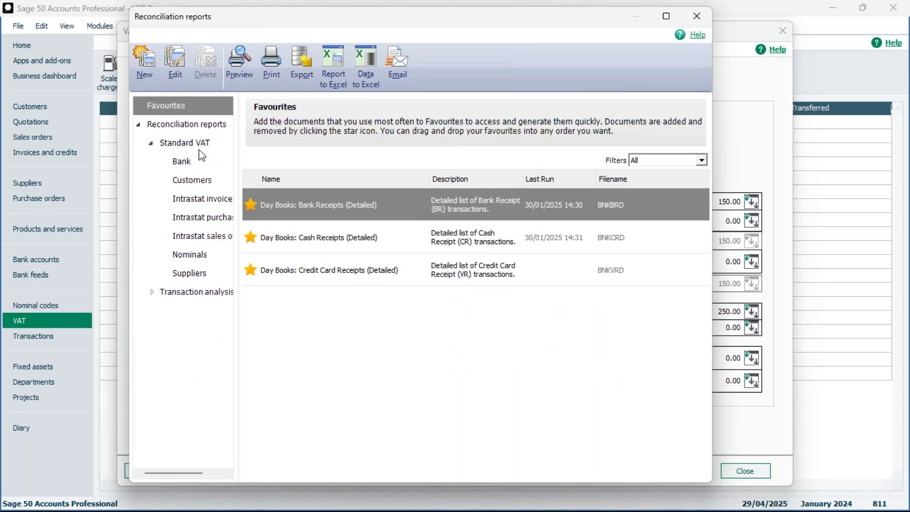
pyautogui.click(183, 162)
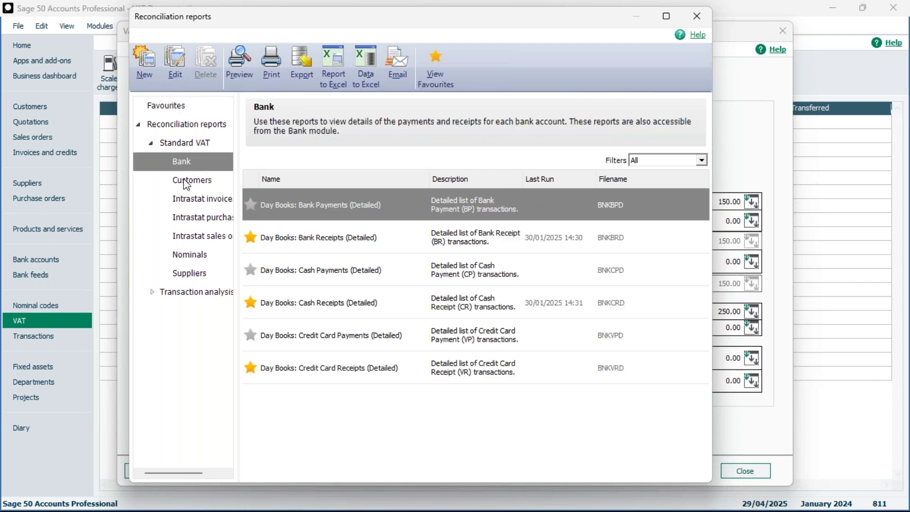
pyautogui.click(187, 181)
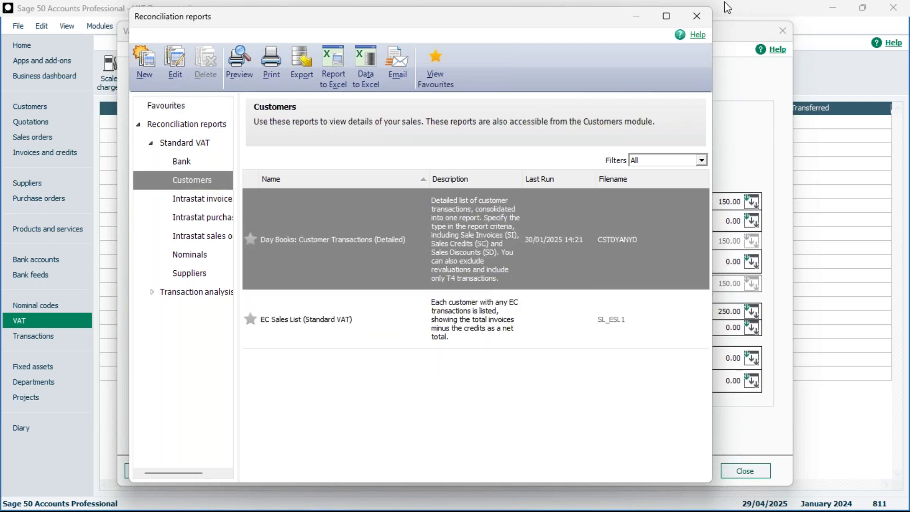
pyautogui.click(697, 16)
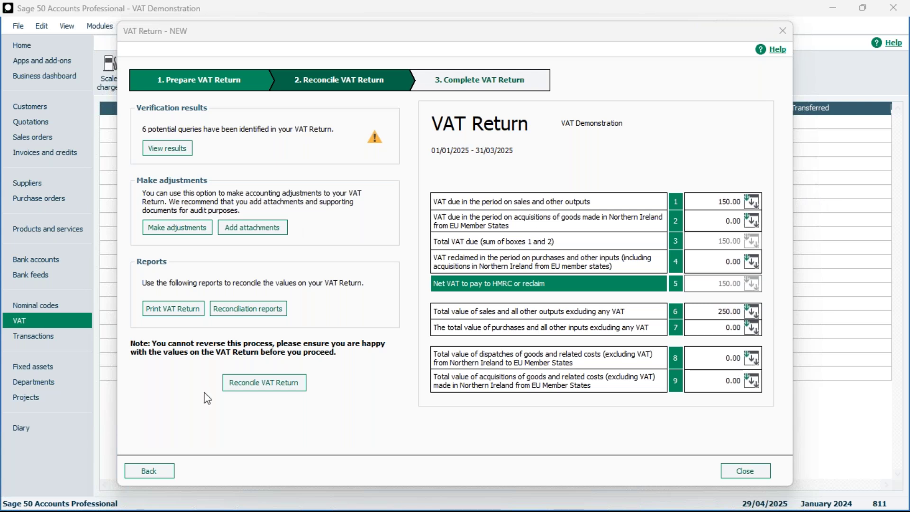
# Reconcile the VAT Return without attaching documents, flag its transactions as VAT reconciled, and close the return
pyautogui.click(234, 389)
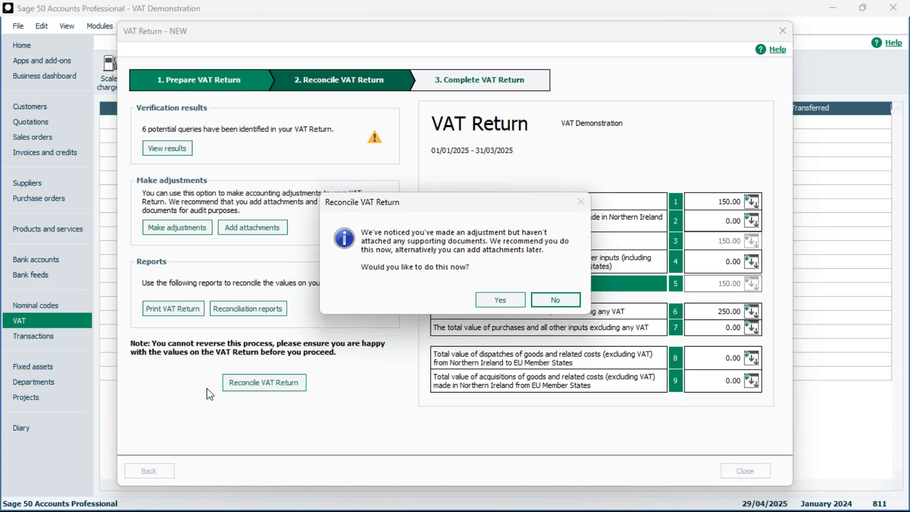
pyautogui.click(552, 302)
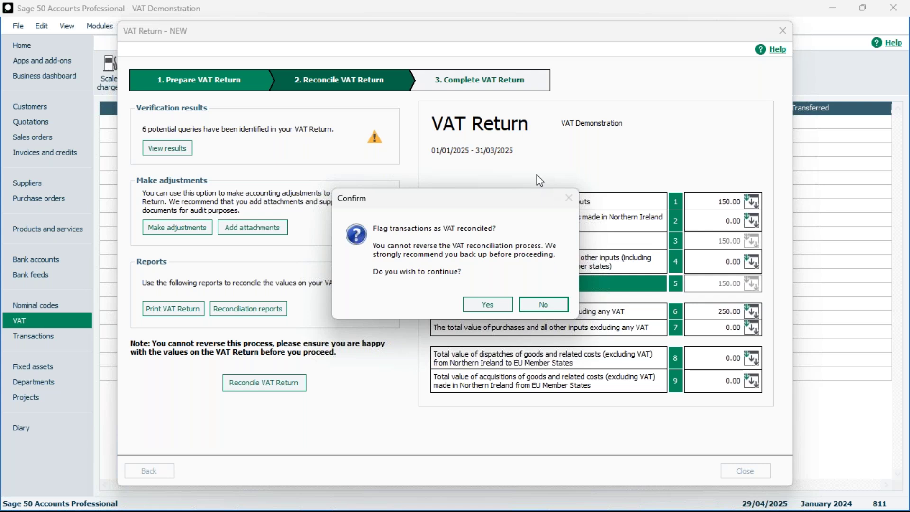
pyautogui.click(489, 306)
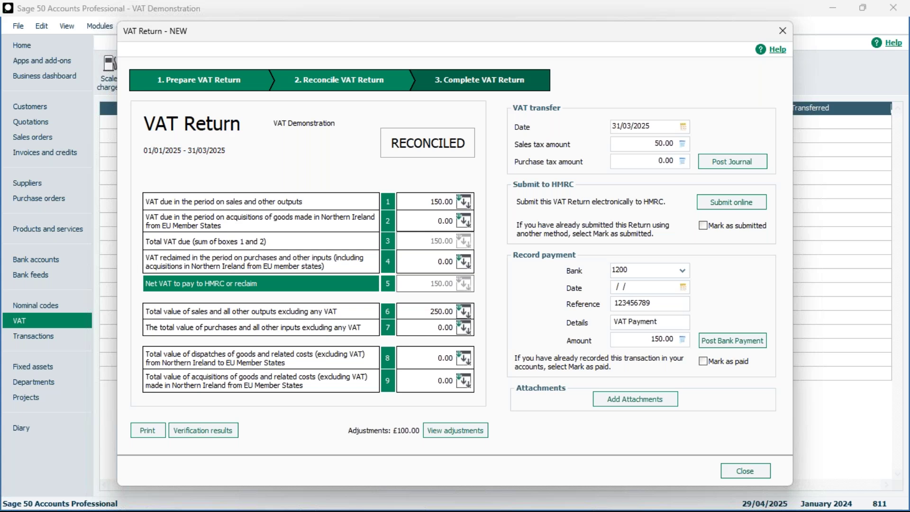
pyautogui.click(758, 473)
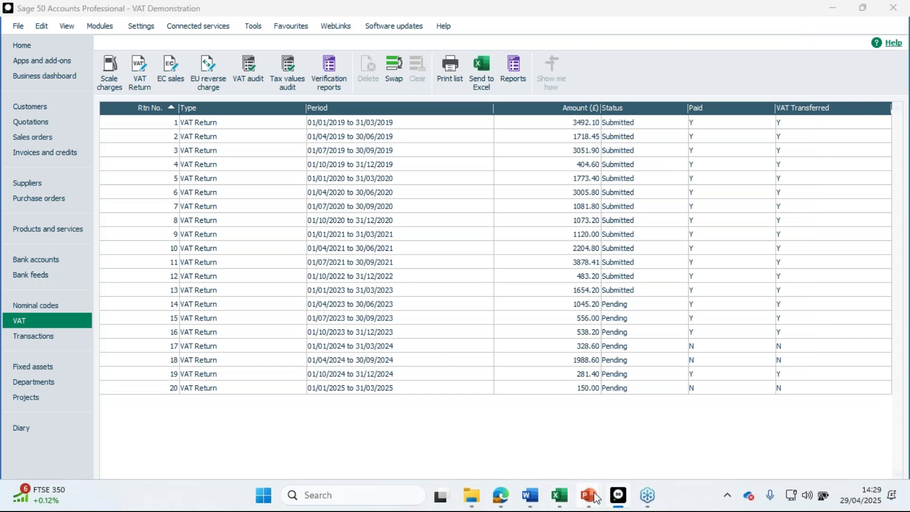
pyautogui.moveTo(596, 497)
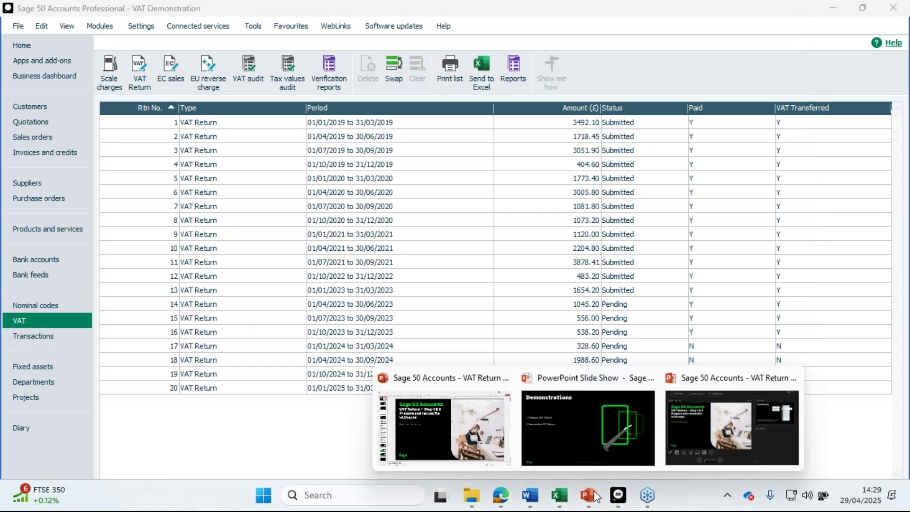
pyautogui.click(621, 419)
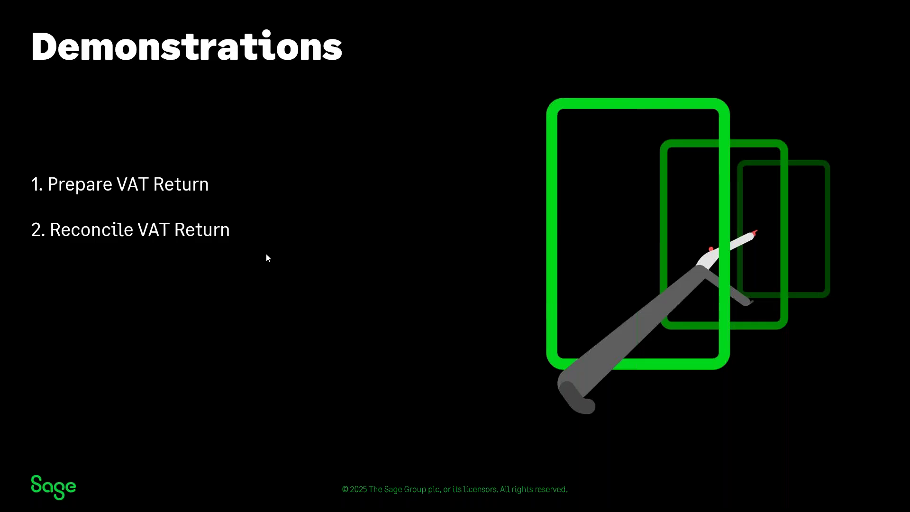
pyautogui.click(268, 254)
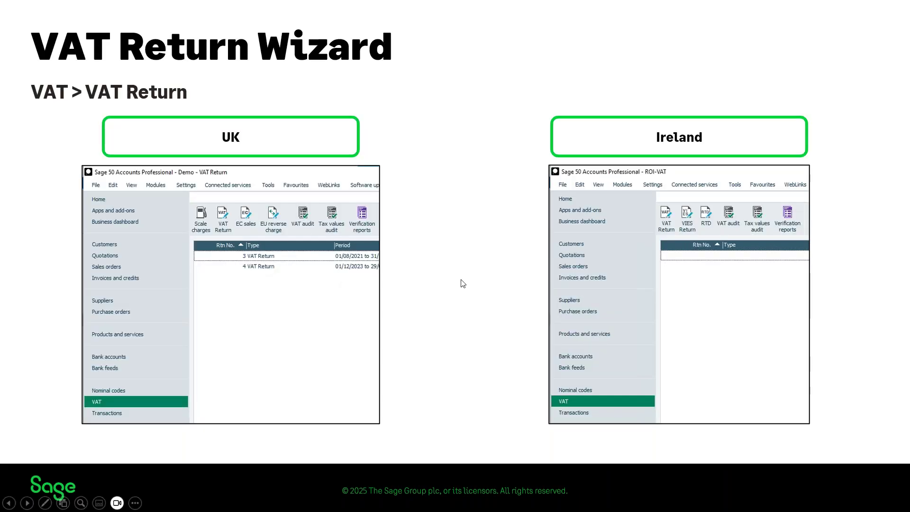
pyautogui.click(266, 294)
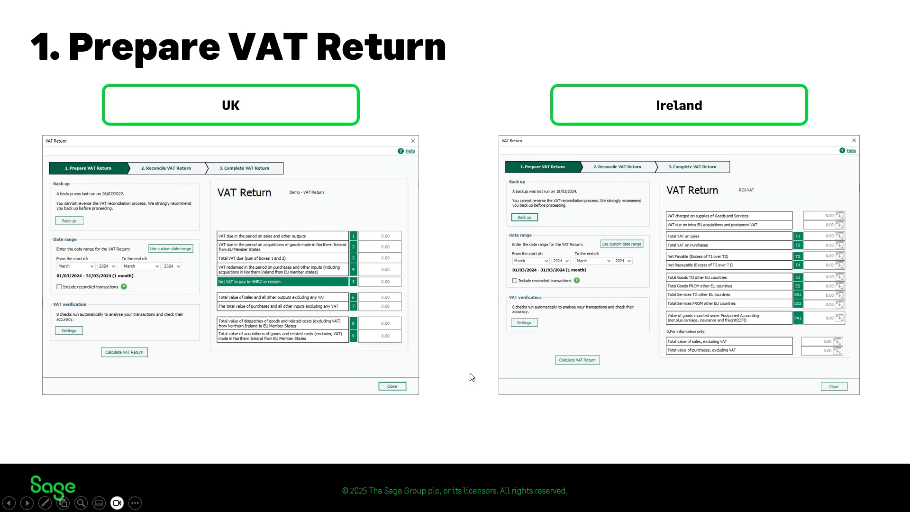
pyautogui.click(461, 435)
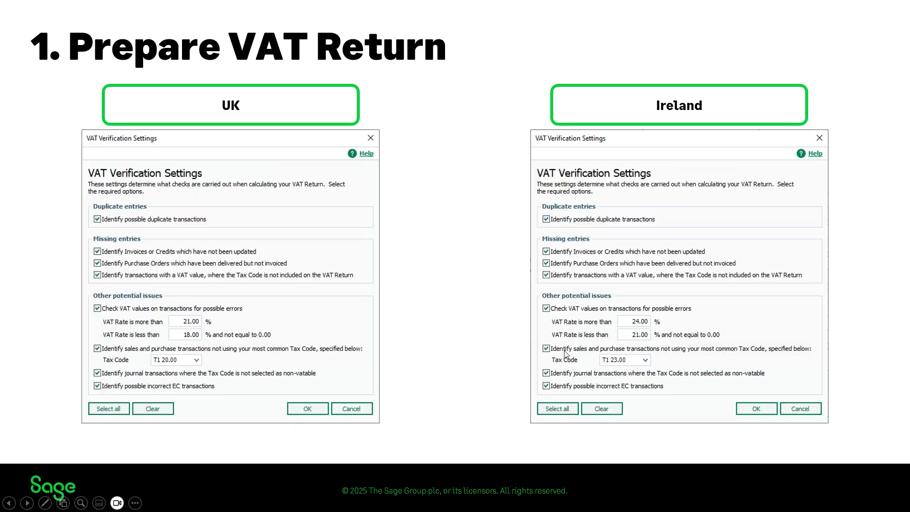
pyautogui.click(494, 399)
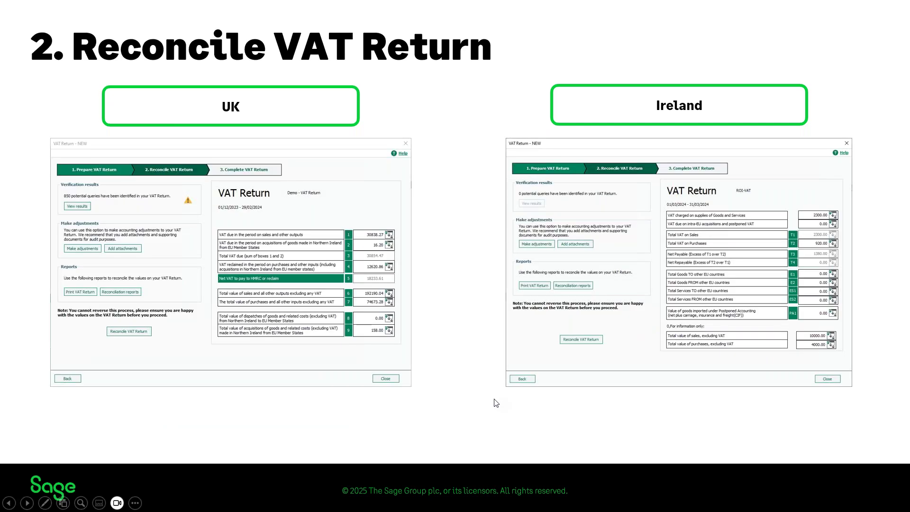
pyautogui.click(495, 403)
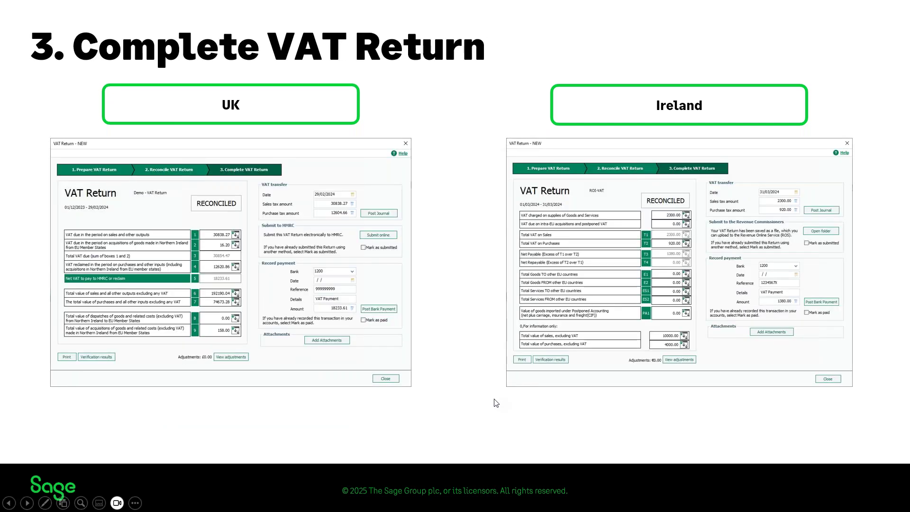
pyautogui.click(496, 403)
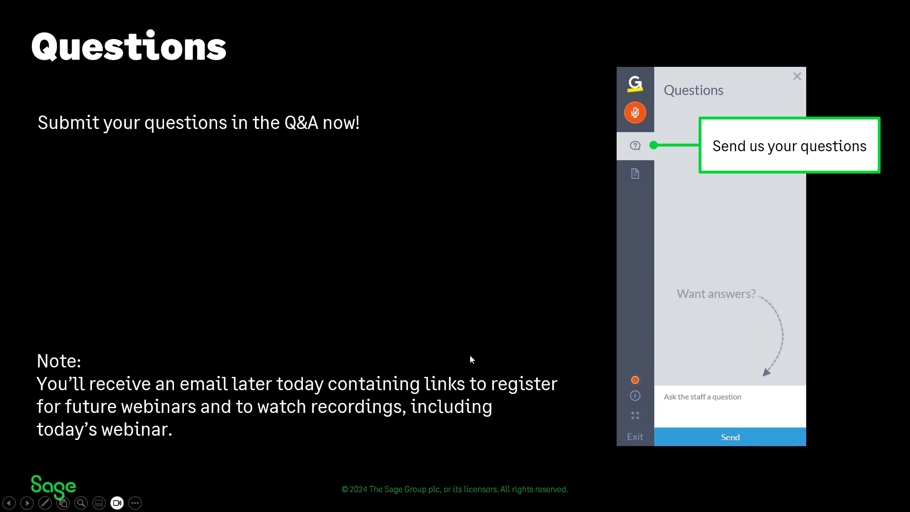